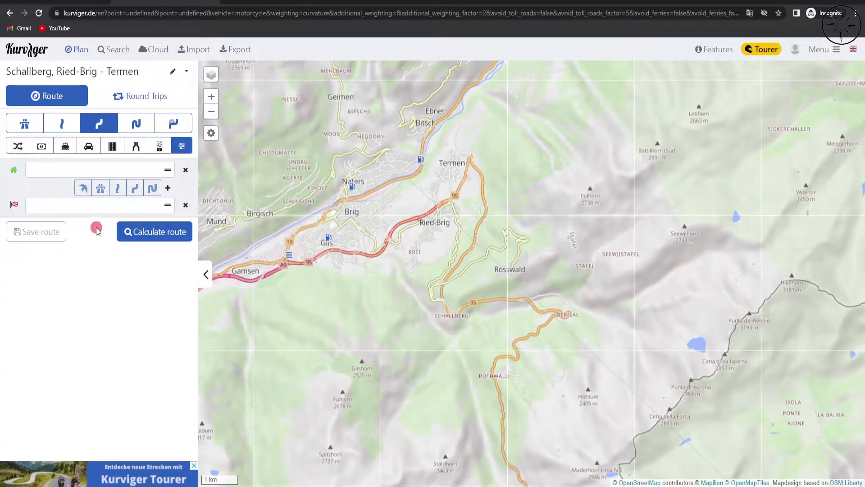
Set the route's start to Schallberg, 3913, Ried-Brig, Wallis, Switzerland.
left_click(91, 170)
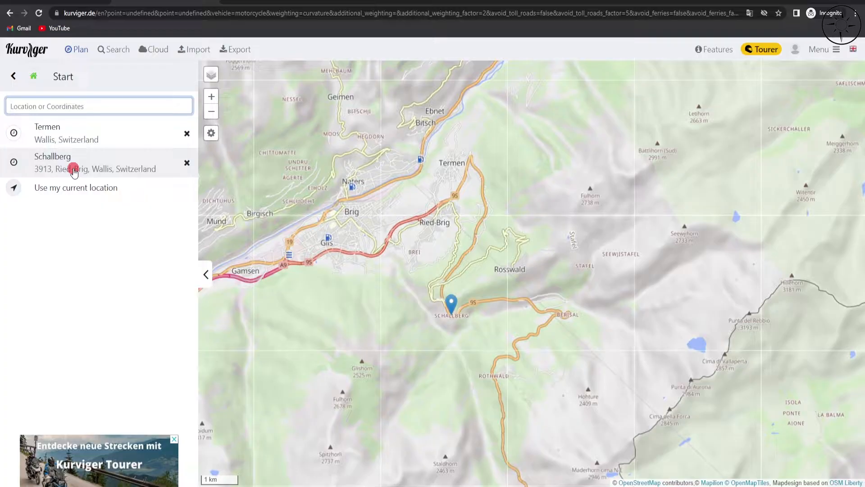
left_click(74, 169)
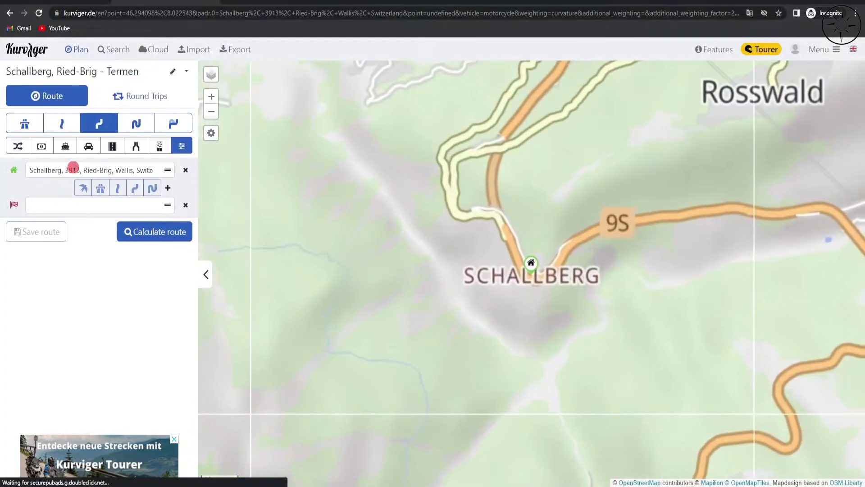
left_click_drag(558, 265, 541, 322)
scroll(541, 323, "down", 3)
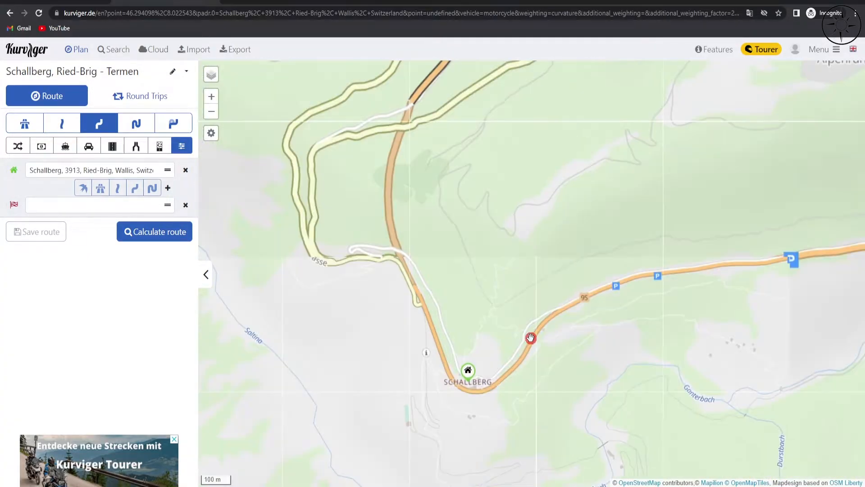
left_click_drag(515, 292, 506, 317)
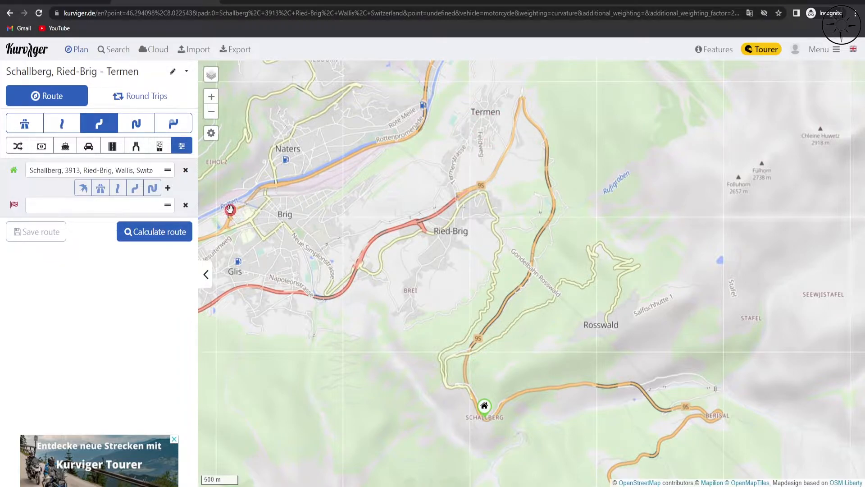
Set the route's end to Termen, Wallis, Switzerland.
left_click(131, 208)
type("ter")
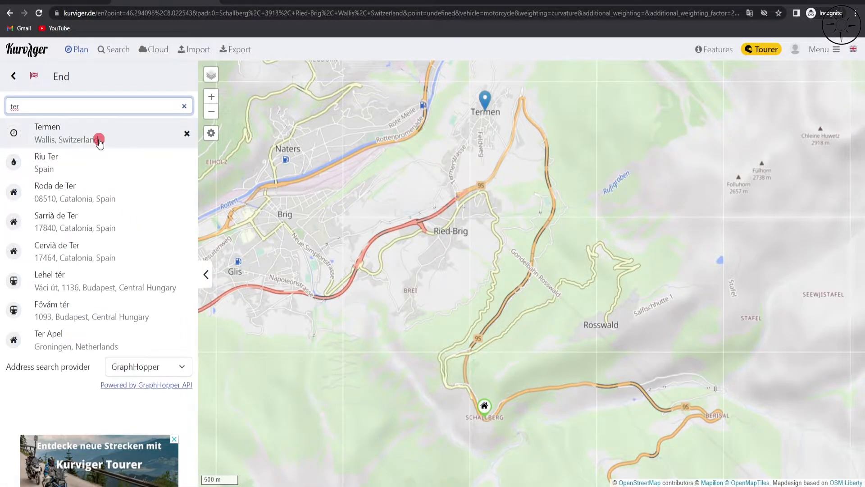
left_click(97, 138)
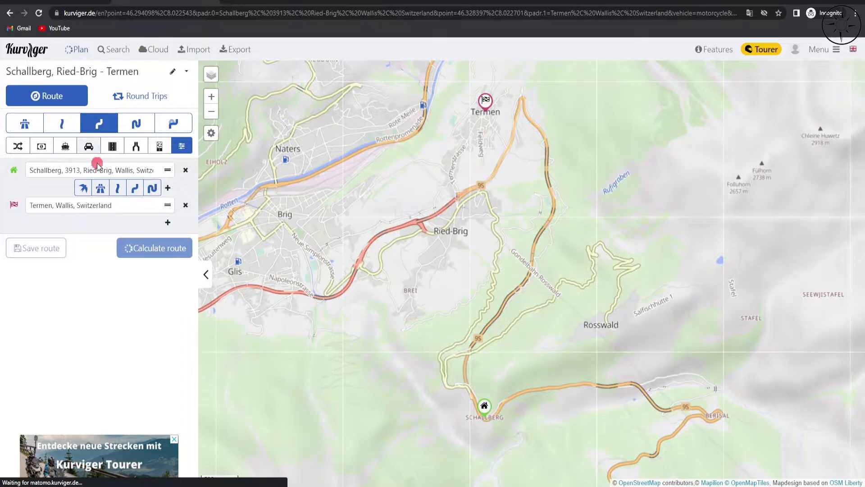
scroll(546, 233, "down", 1)
left_click_drag(519, 273, 471, 266)
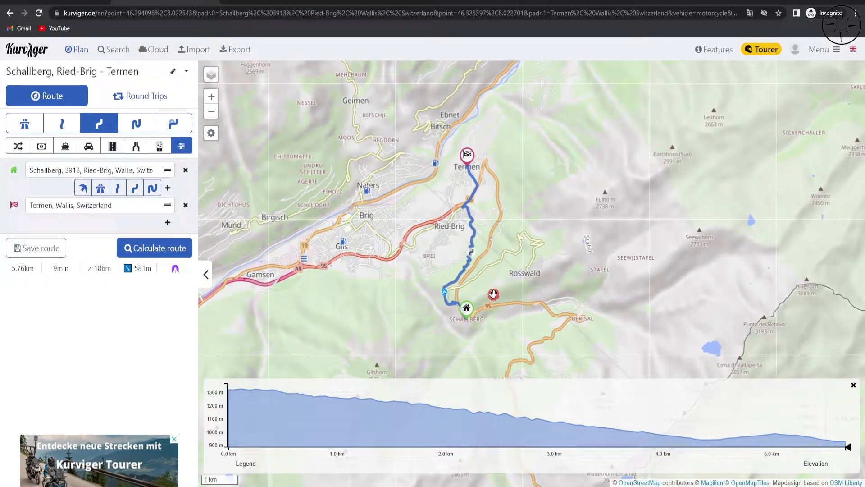
Calculate the Schallberg to Termen route and export its track as a GPX file.
left_click(155, 254)
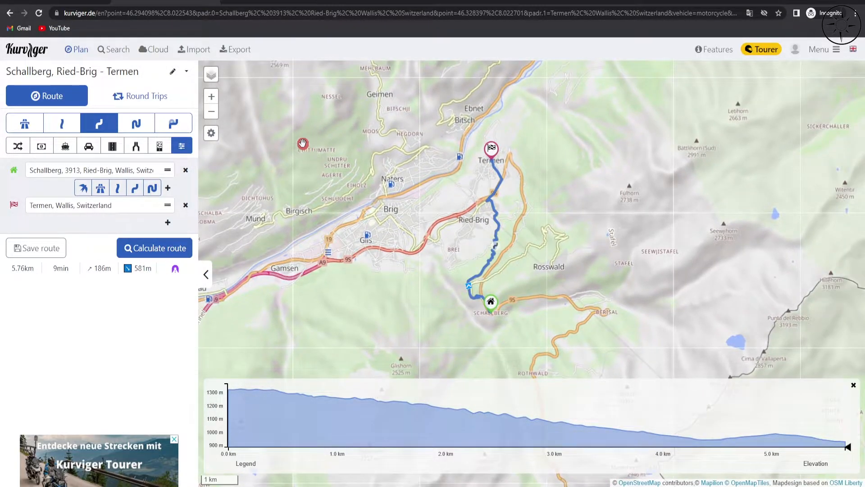
left_click(236, 49)
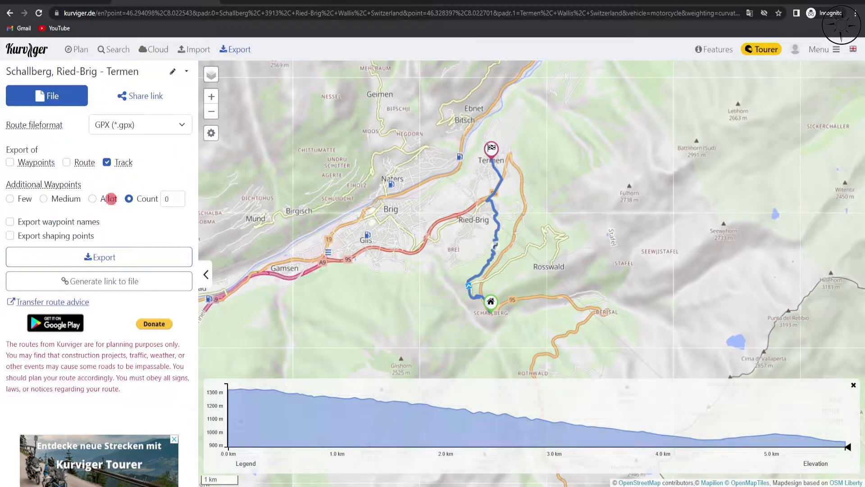
left_click(107, 260)
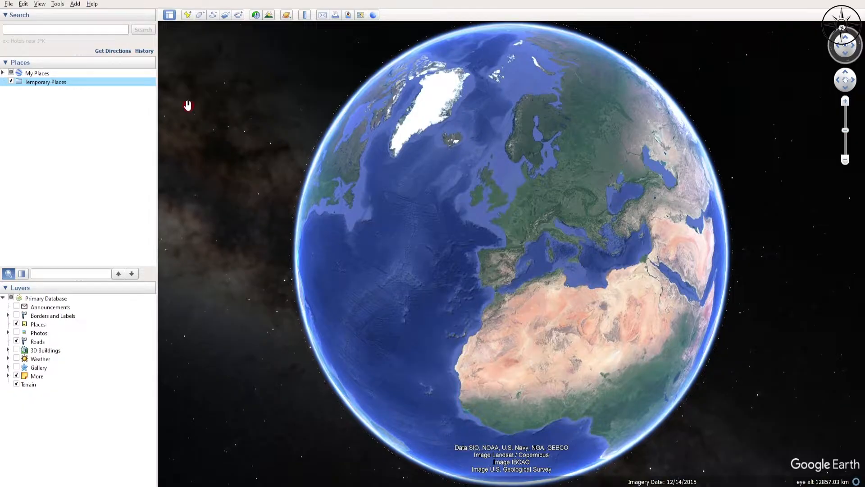
In Google Earth Pro, open "Schallberg, Ried-Brig - Termen.gpx" as KML tracks only, with altitudes adjusted to ground height.
left_click(9, 4)
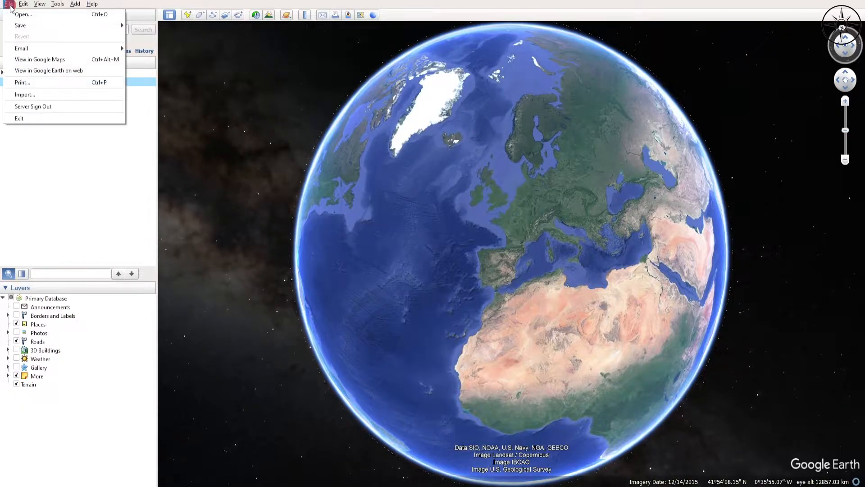
left_click(32, 19)
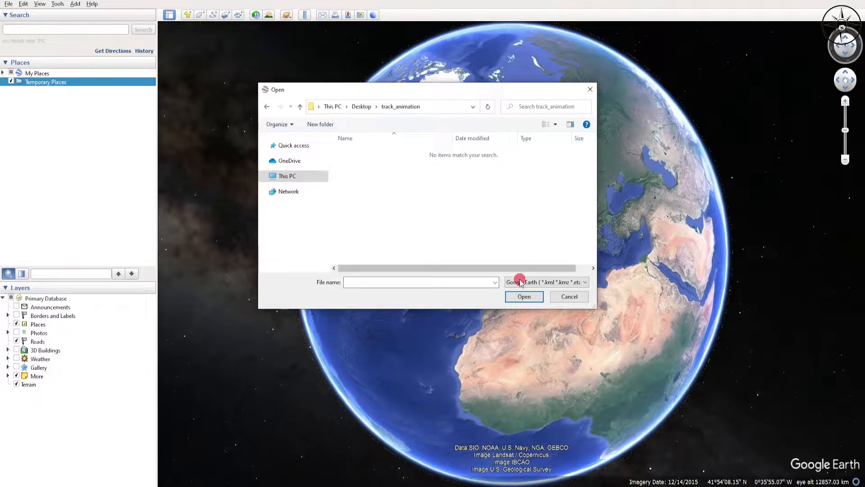
left_click(550, 281)
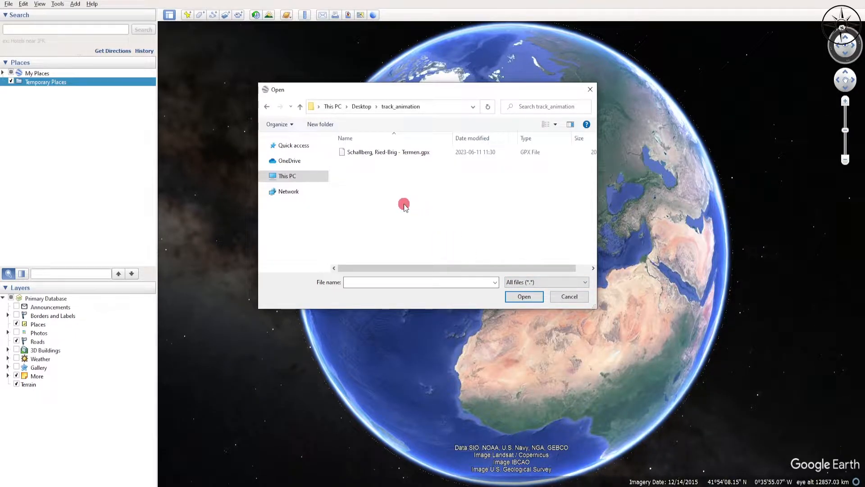
left_click(396, 152)
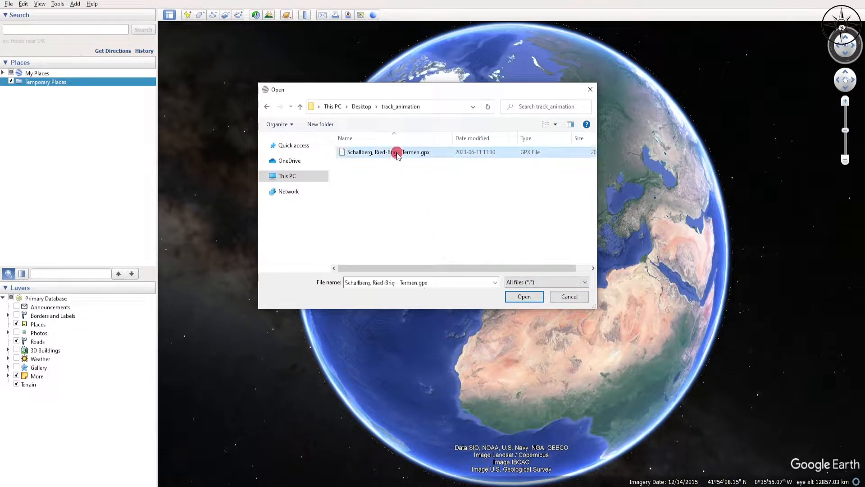
left_click(525, 297)
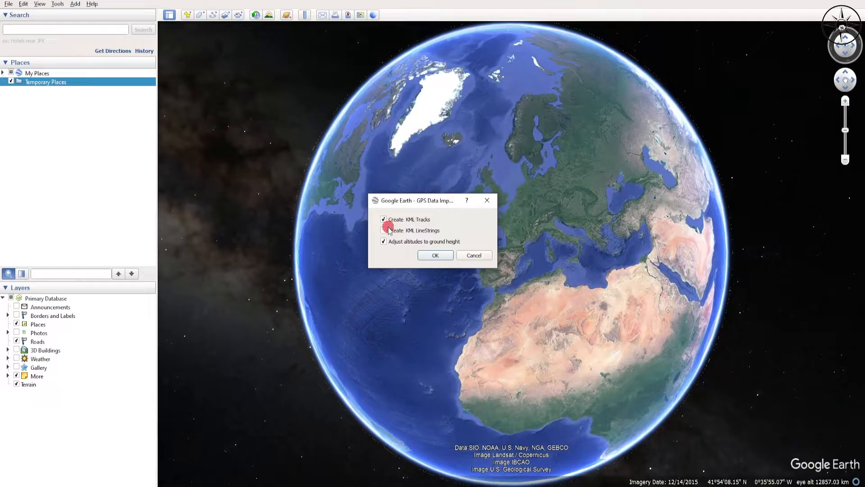
left_click(435, 256)
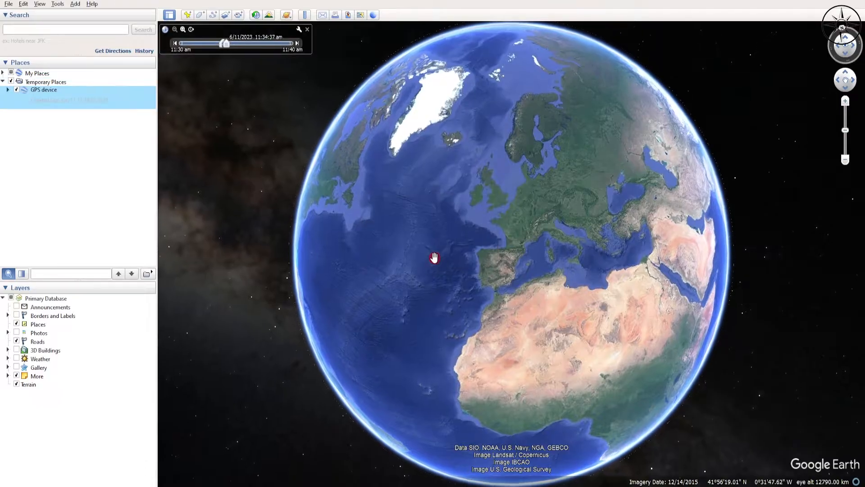
Fly to the imported GPS device track and set its line color to red (#ff0000).
left_click(79, 92)
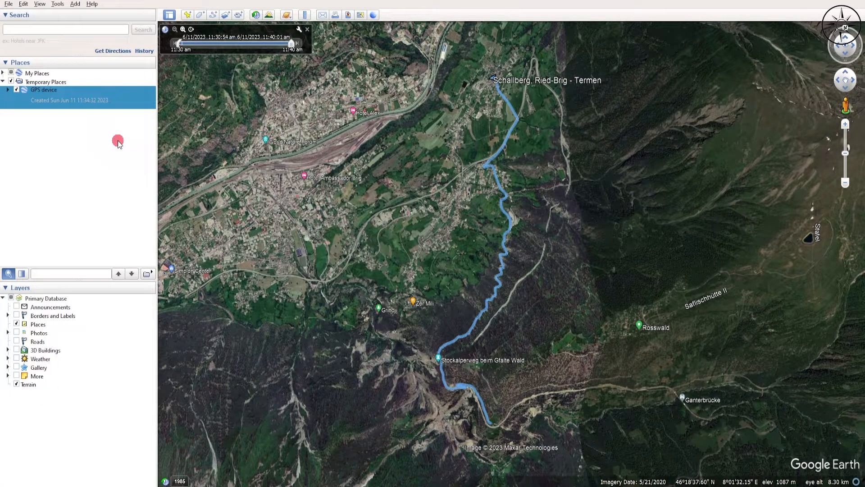
right_click(79, 99)
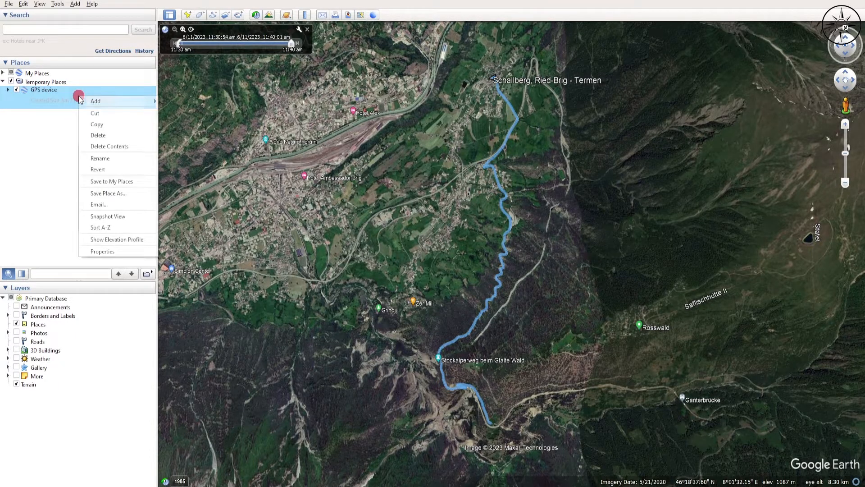
left_click(110, 249)
left_click_drag(119, 116, 287, 118)
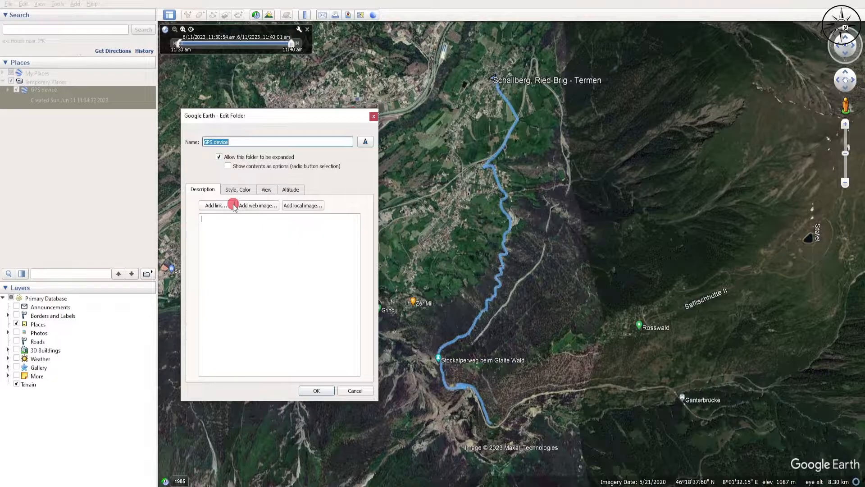
left_click(240, 190)
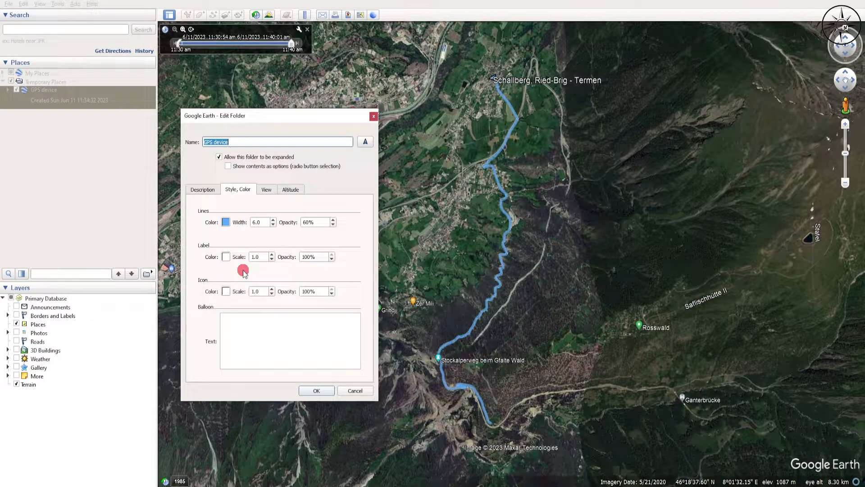
left_click(225, 222)
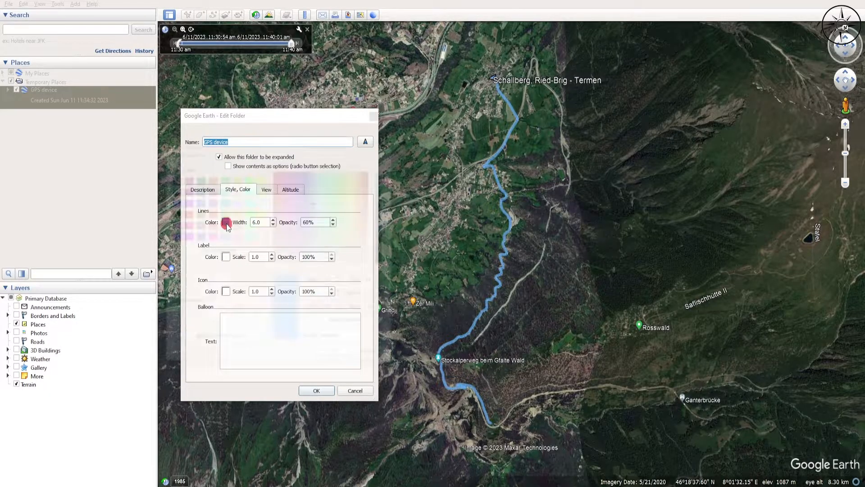
left_click(186, 214)
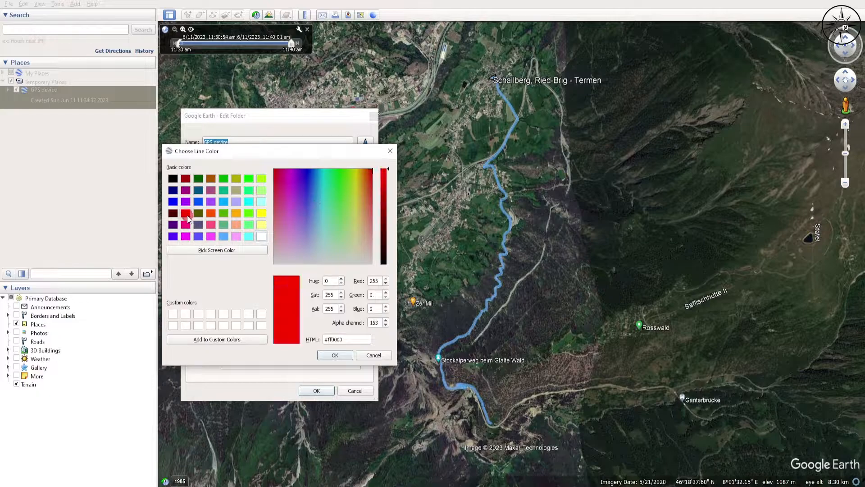
left_click(329, 355)
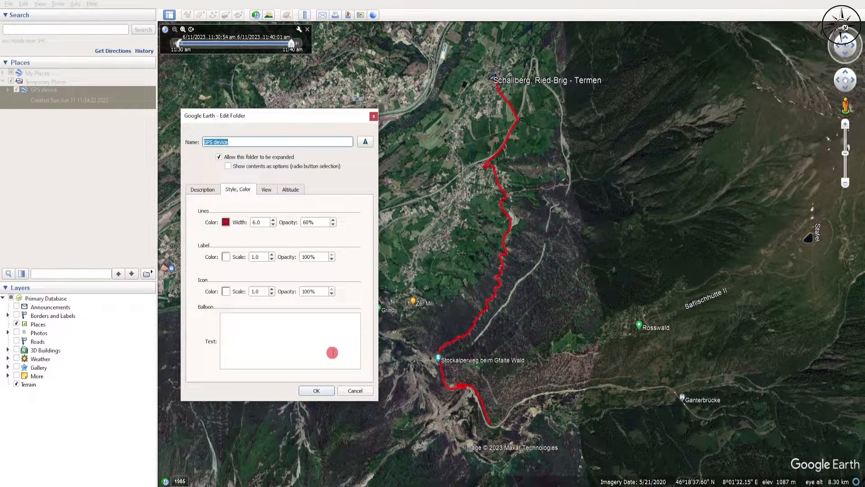
Set the GPS device folder's line width to 20 and its label opacity to 0%.
left_click(259, 223)
double_click(260, 221)
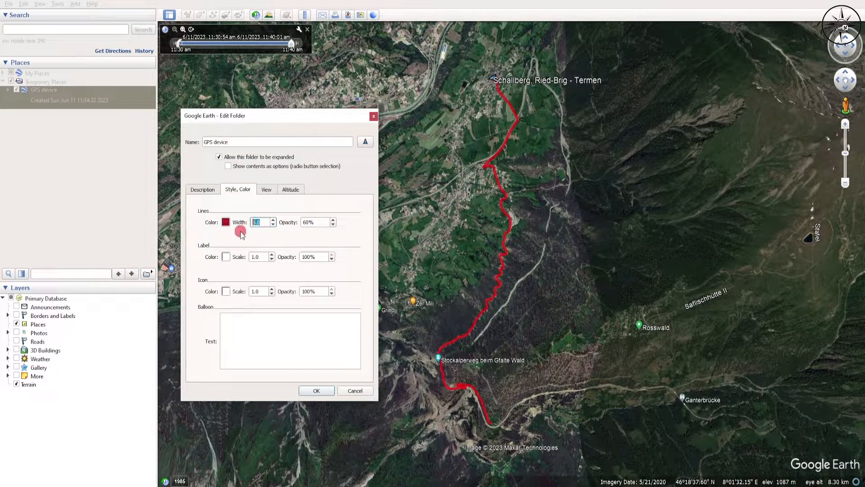
type("20")
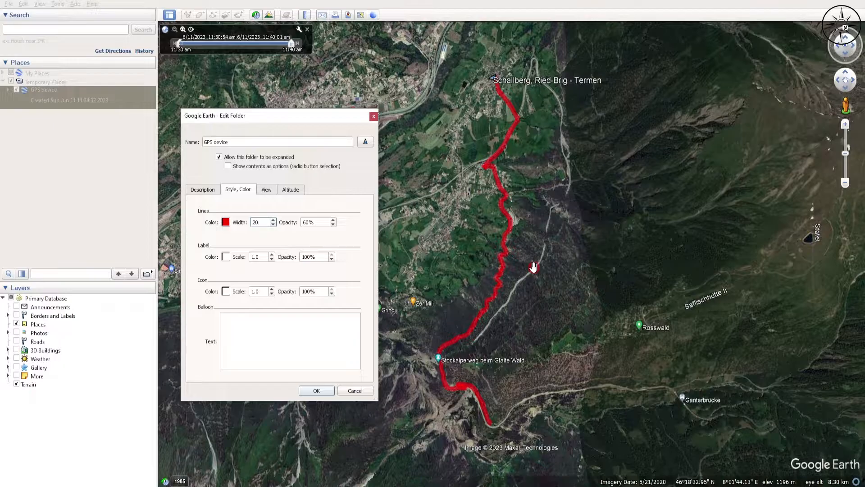
left_click(335, 236)
double_click(309, 257)
type("0")
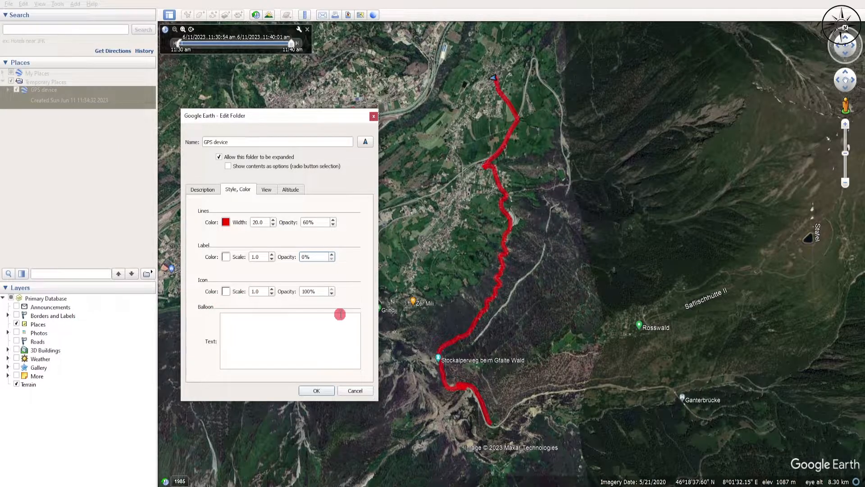
Set the track icon's color to blue (#0000ff) and apply the GPS device folder's style changes.
left_click(365, 143)
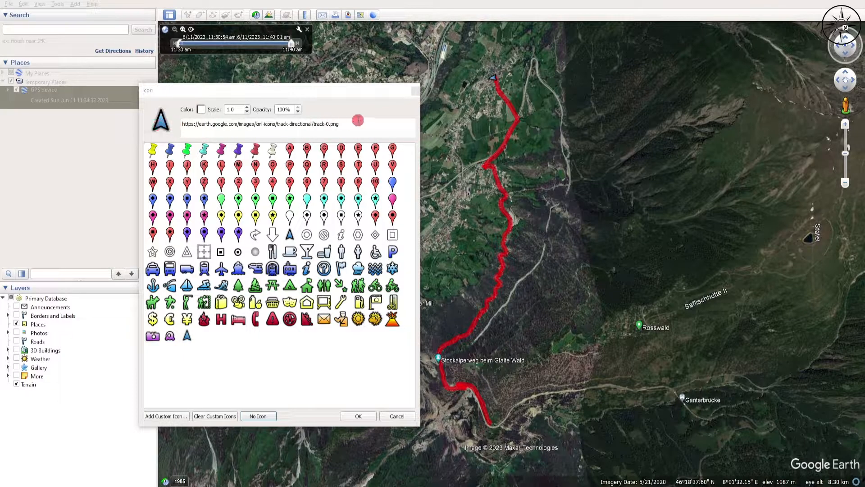
left_click(415, 90)
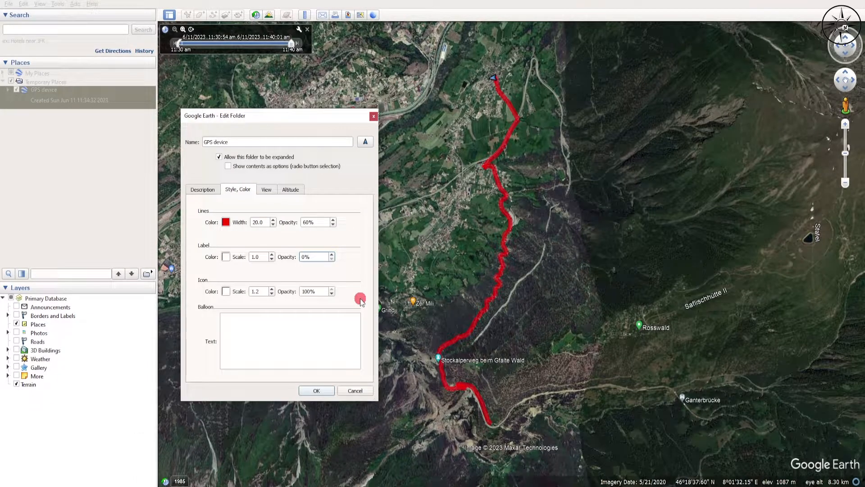
left_click(226, 292)
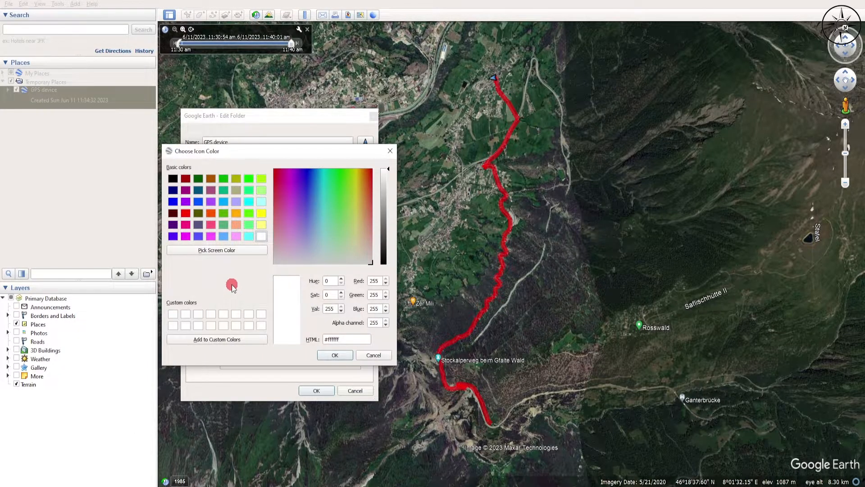
left_click(175, 202)
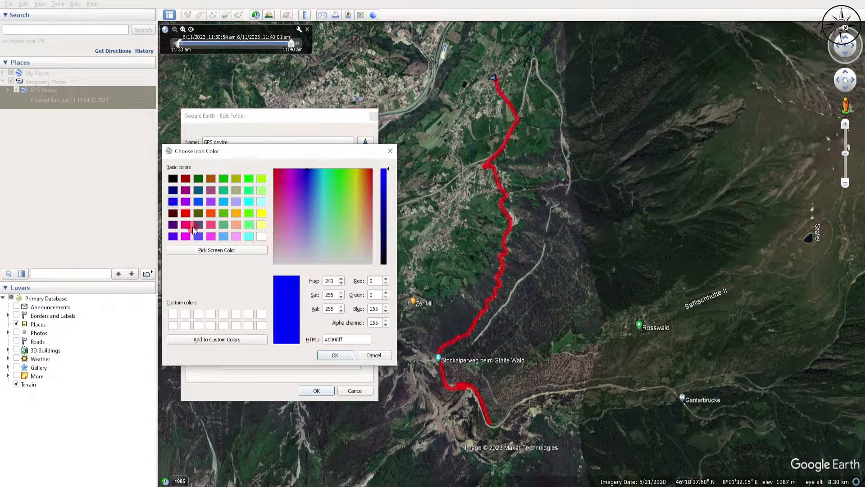
left_click(335, 356)
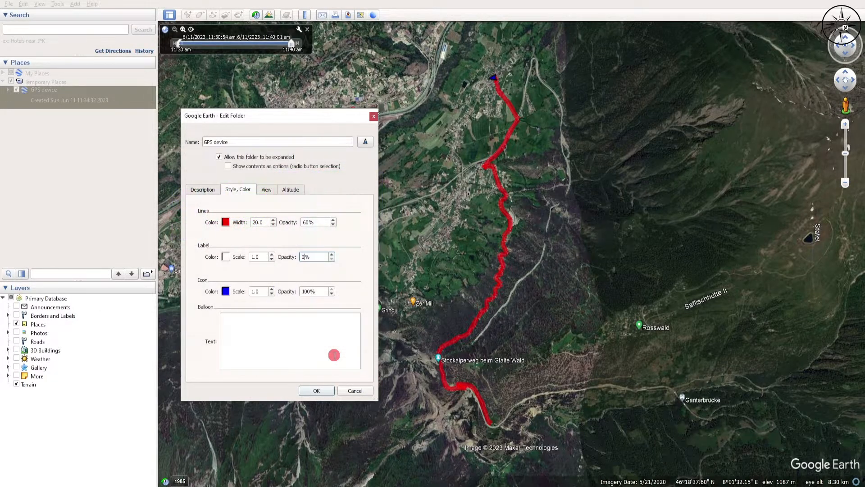
left_click(317, 392)
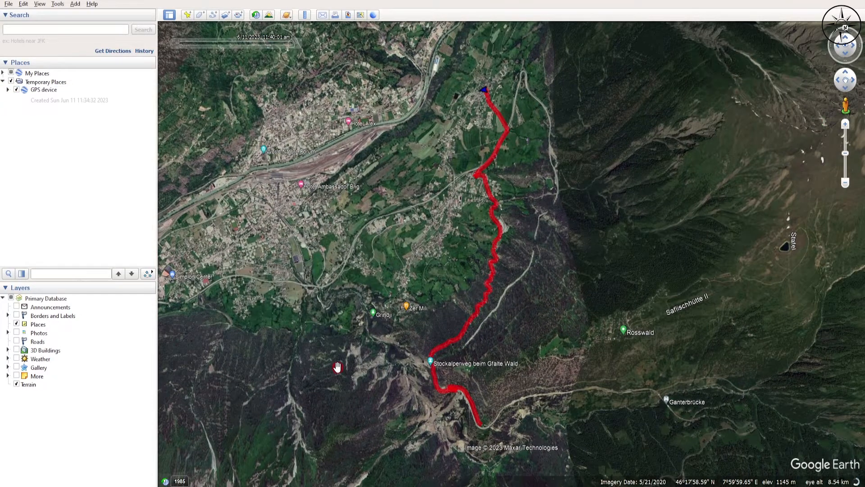
Play the tour of the "Schallberg, Ried-Brig - Termen" track inside the GPS device folder and pause it at about 24 seconds.
left_click(8, 90)
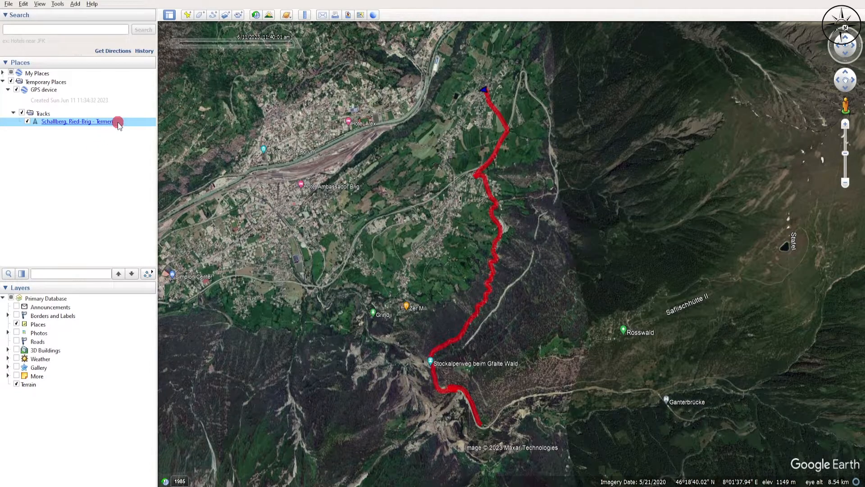
left_click(148, 275)
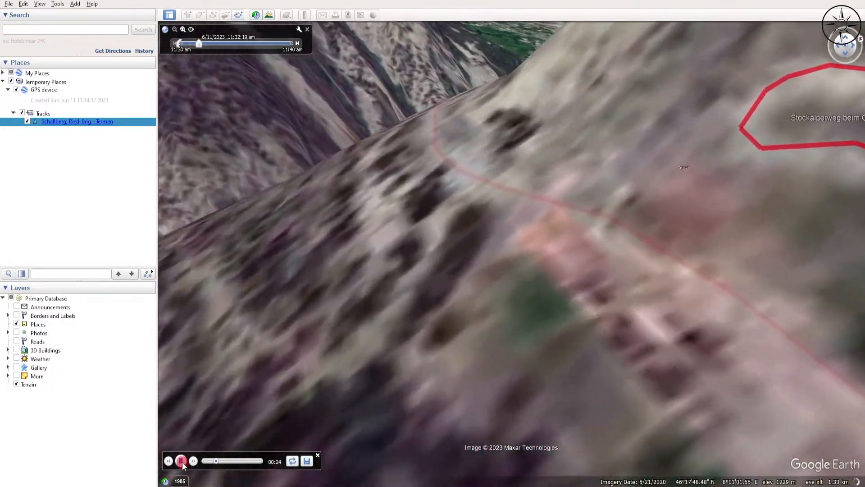
left_click(182, 461)
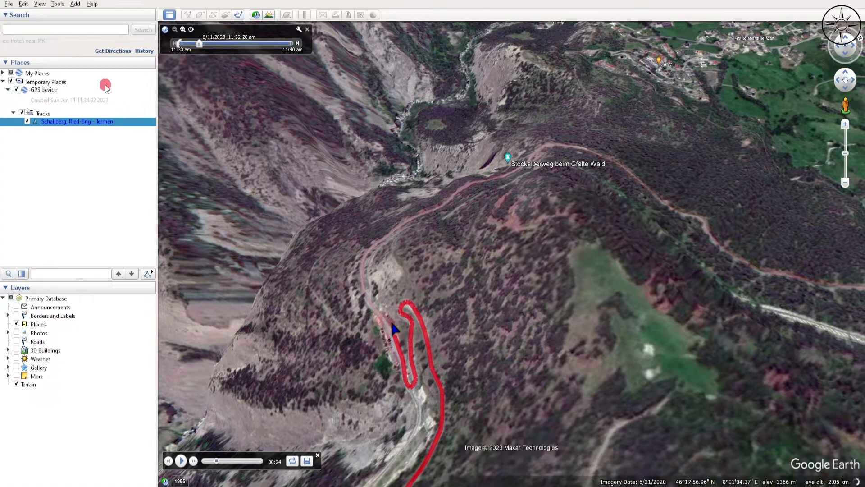
Set the touring options for lines to a camera tilt angle of 70.2 degrees, a speed of 615.8 and a larger camera range.
left_click(60, 5)
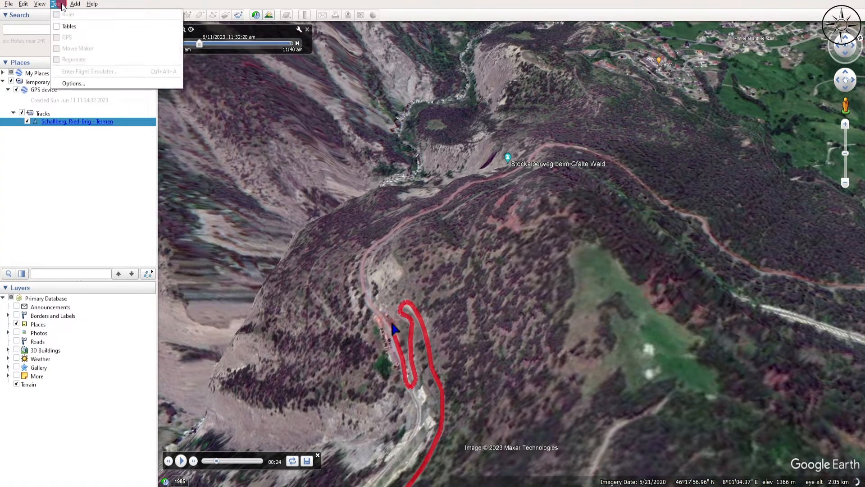
left_click(81, 81)
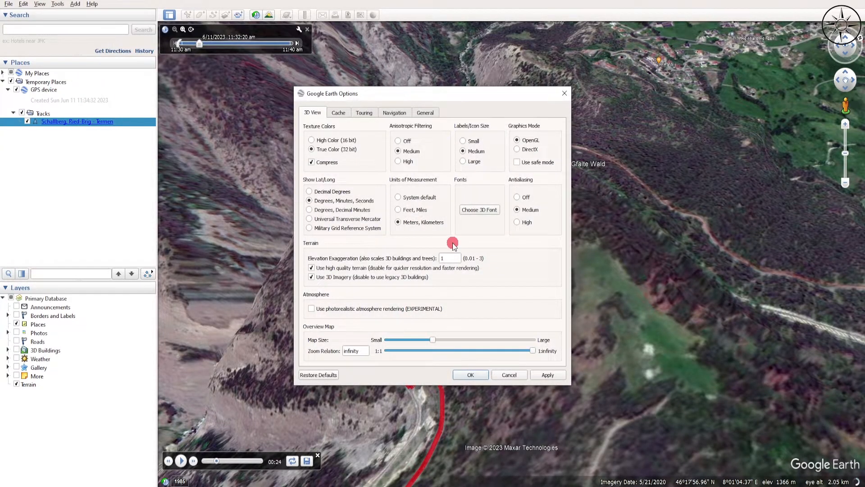
left_click(366, 112)
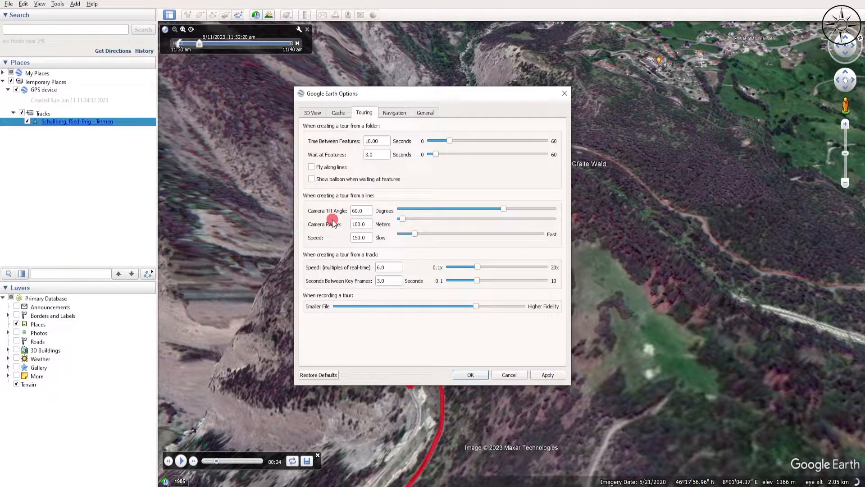
left_click_drag(503, 212, 522, 210)
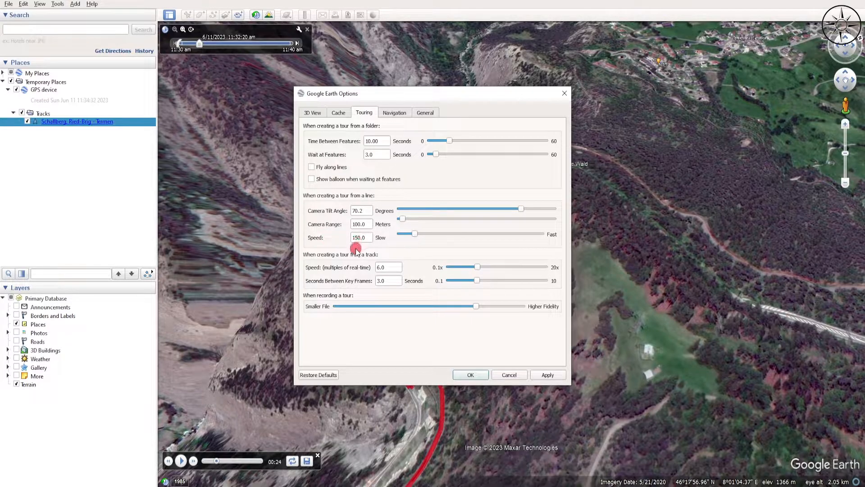
left_click_drag(417, 235, 484, 233)
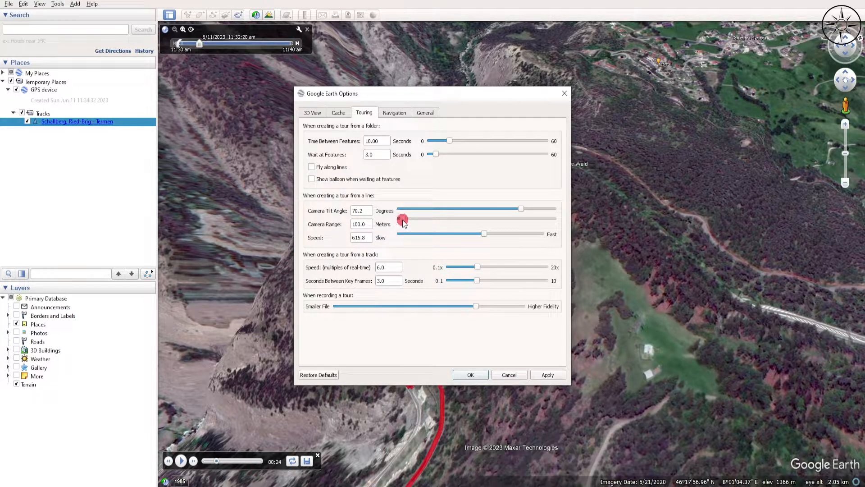
left_click_drag(403, 220, 495, 221)
left_click(470, 375)
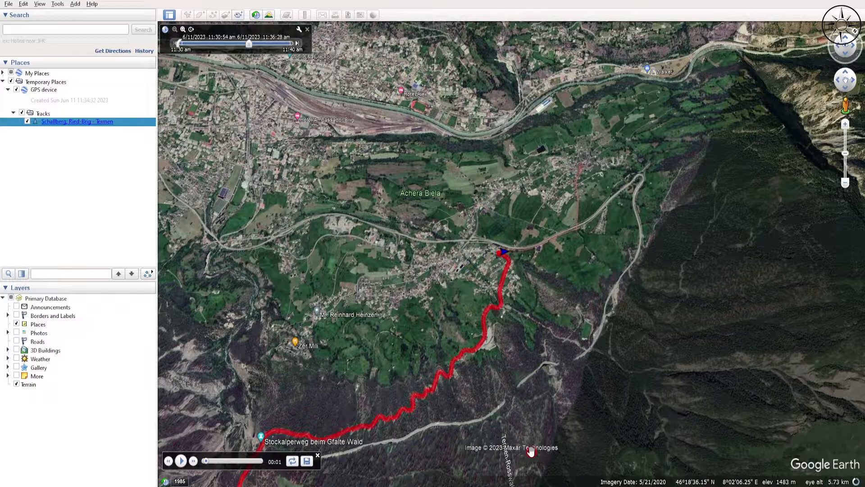
Record a new tour while playing the track tour from its start to its end, and pause the recording's replay.
left_click(207, 462)
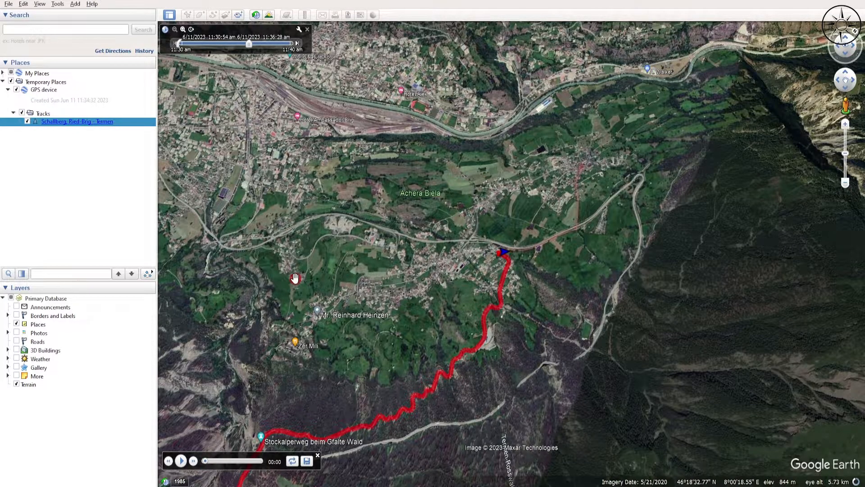
left_click(239, 17)
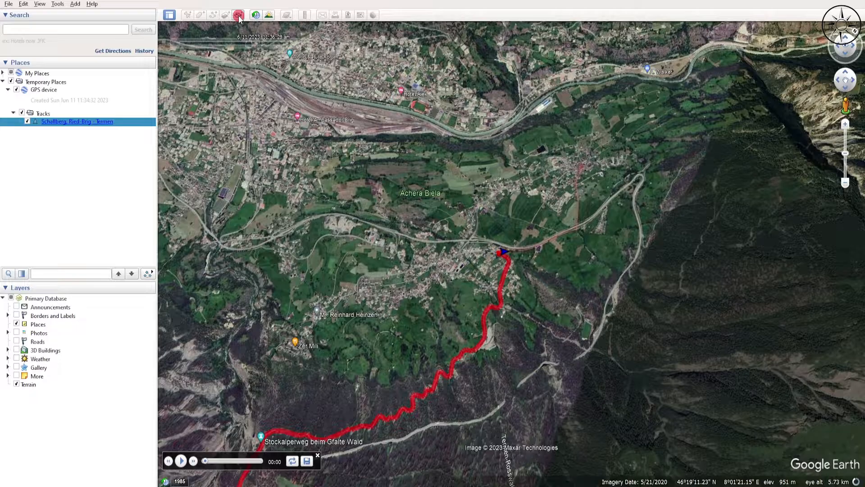
left_click(239, 17)
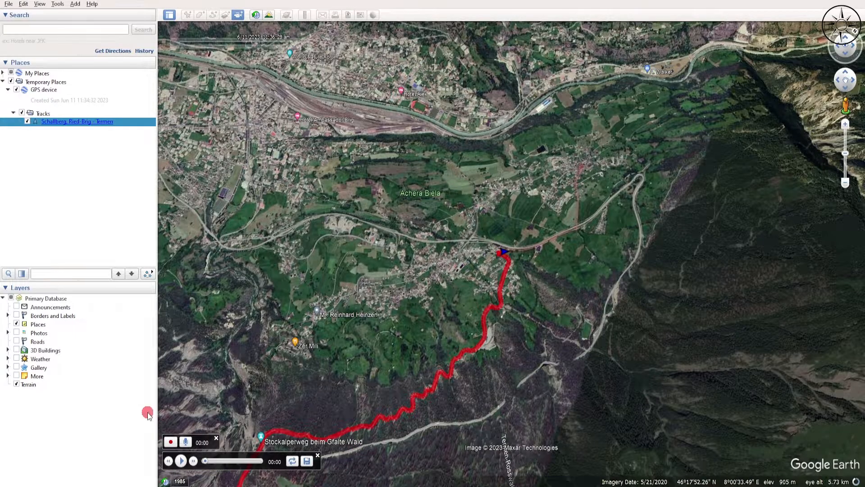
left_click(172, 443)
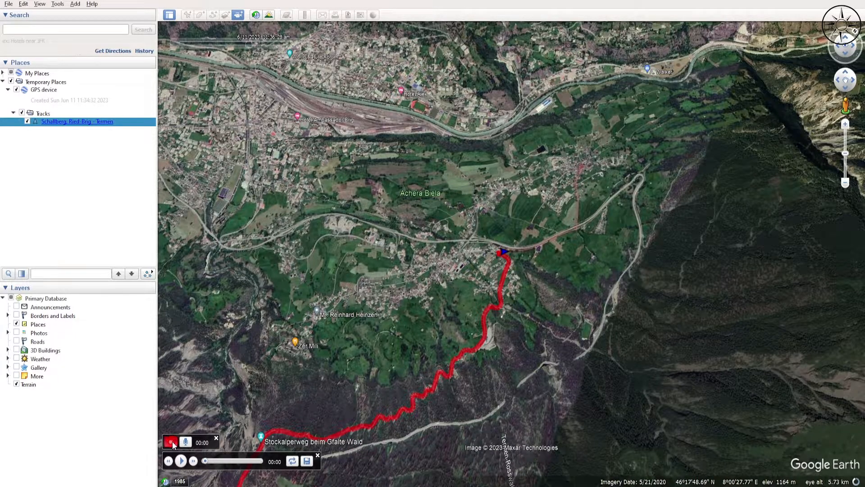
left_click(182, 461)
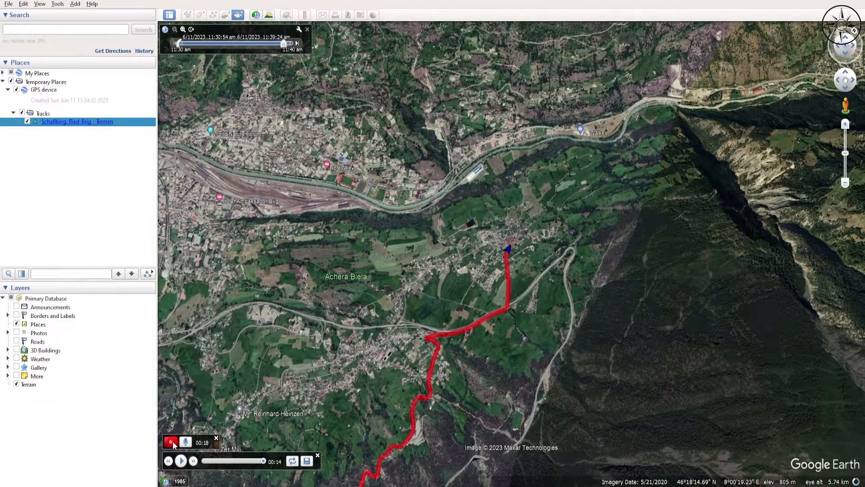
left_click(172, 441)
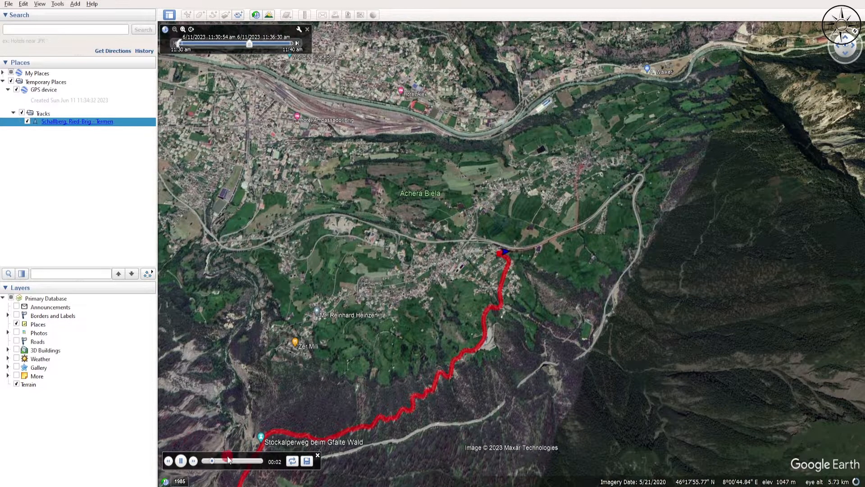
left_click(182, 460)
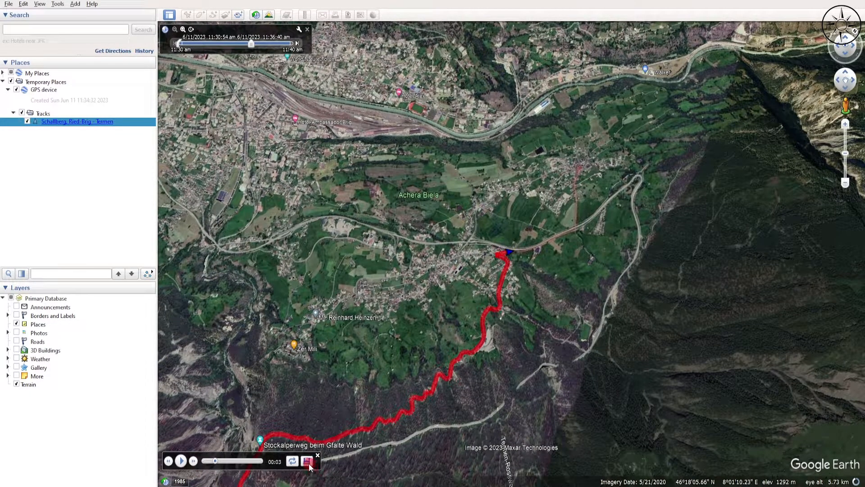
Save the recorded tour under the name animation_1 and close the tour player.
left_click(307, 461)
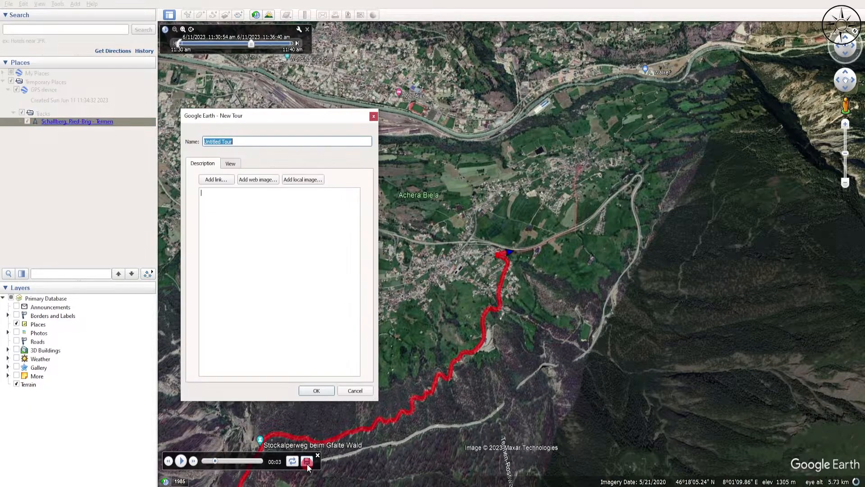
left_click_drag(270, 117, 344, 114)
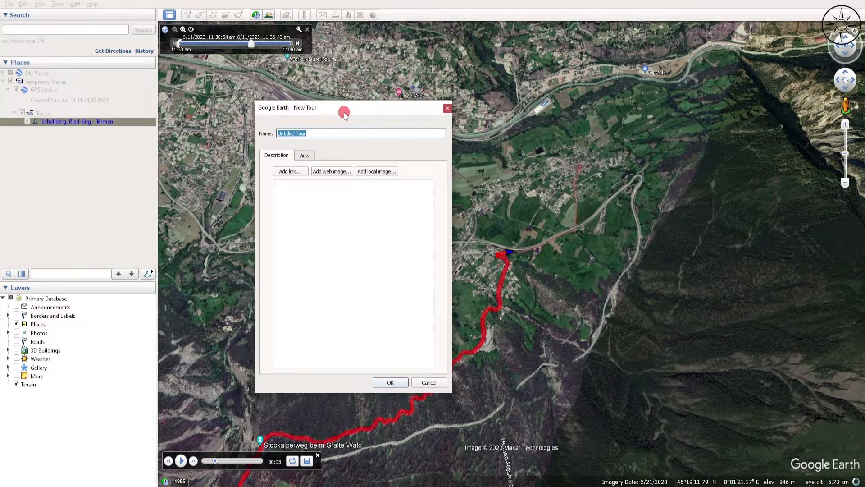
left_click(309, 133)
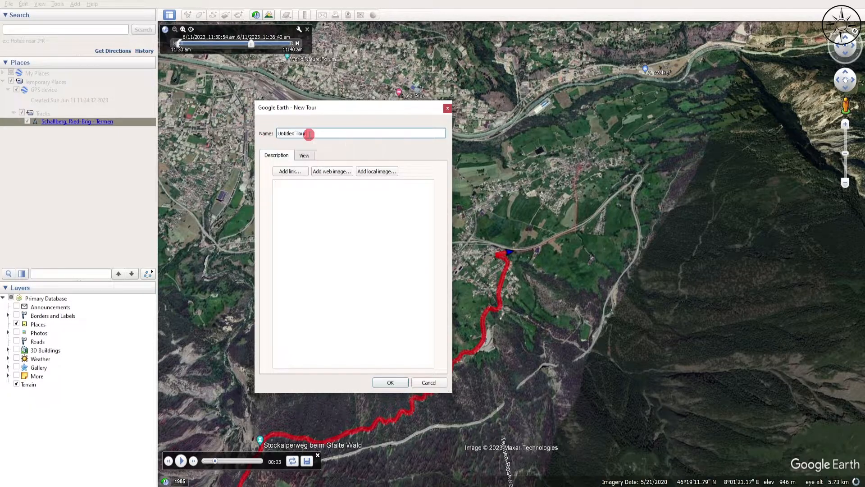
key("ctrl+a")
type("a")
left_click(390, 382)
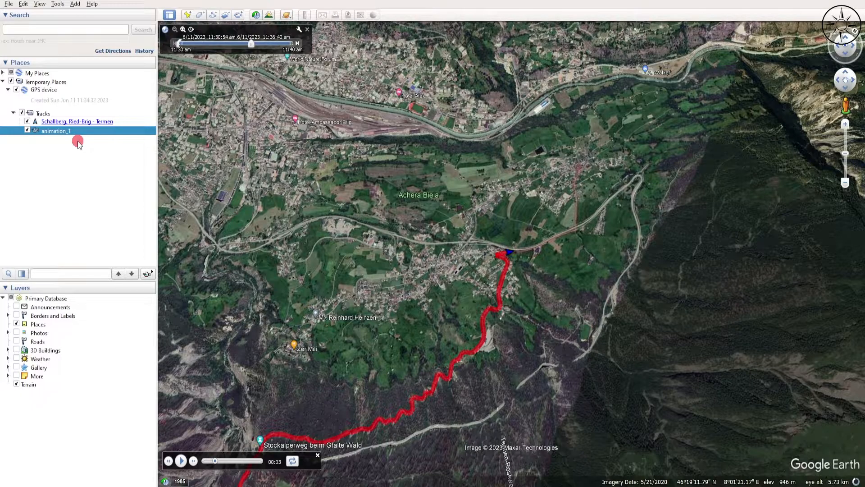
left_click(339, 365)
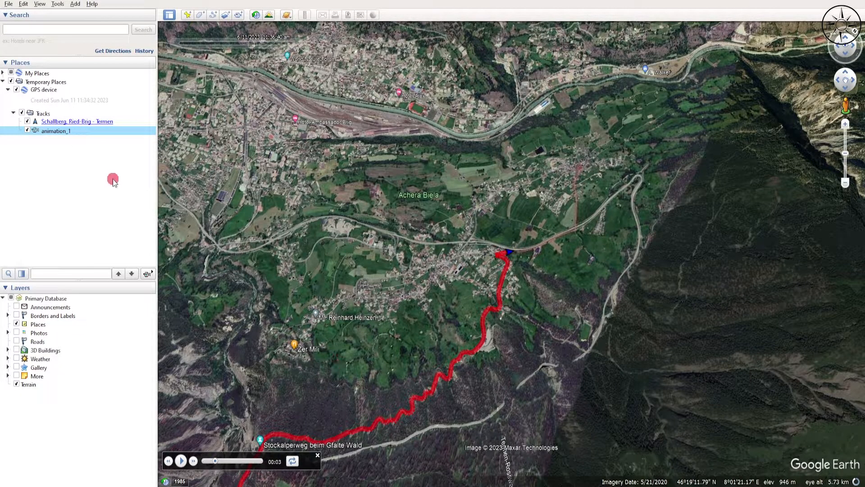
left_click(318, 456)
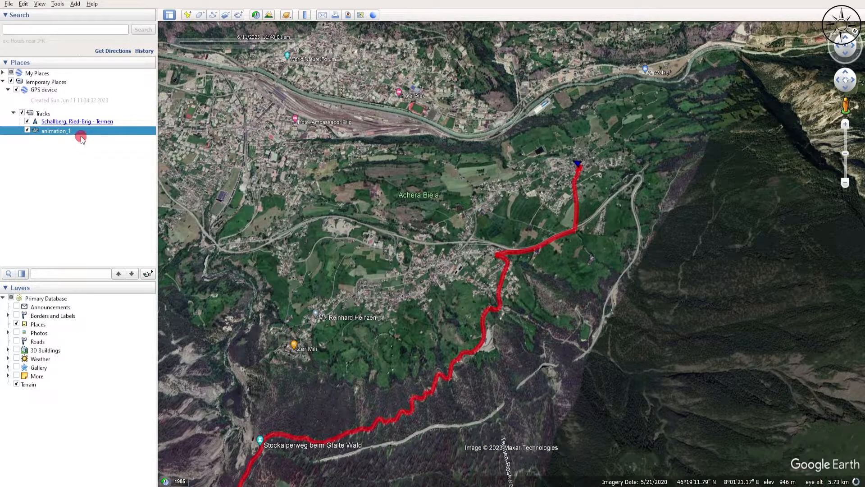
Set up Movie Maker to record from the saved tour animation_1 and save to animation.m4v in the Desktop's track_animation folder.
left_click(59, 4)
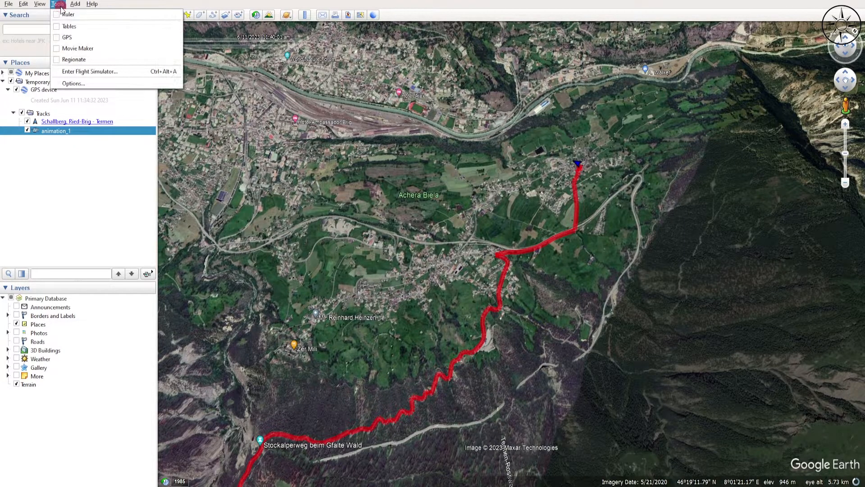
left_click(95, 50)
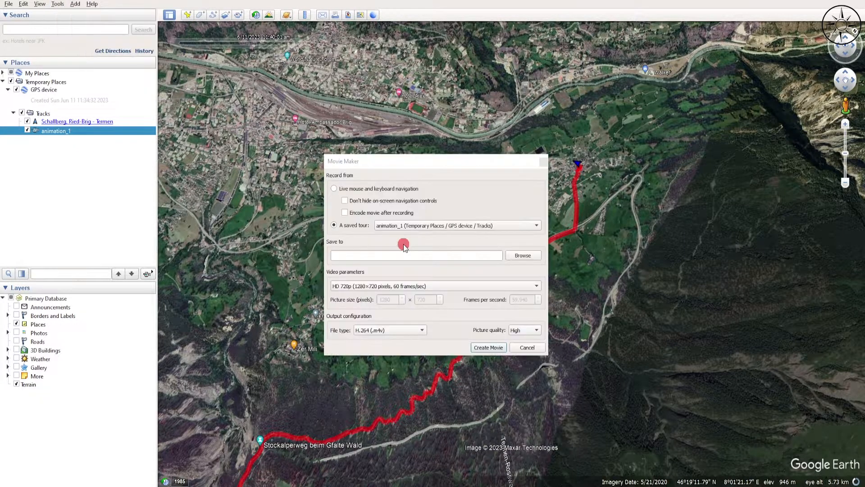
left_click(411, 226)
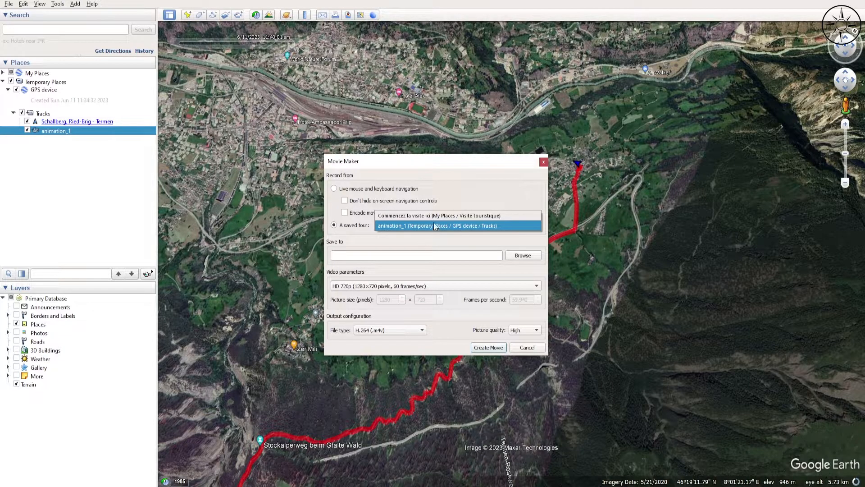
left_click(433, 225)
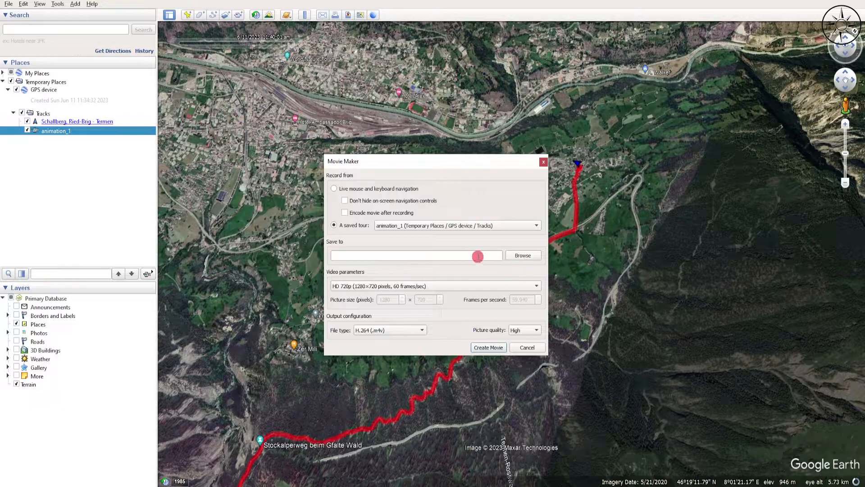
left_click(527, 258)
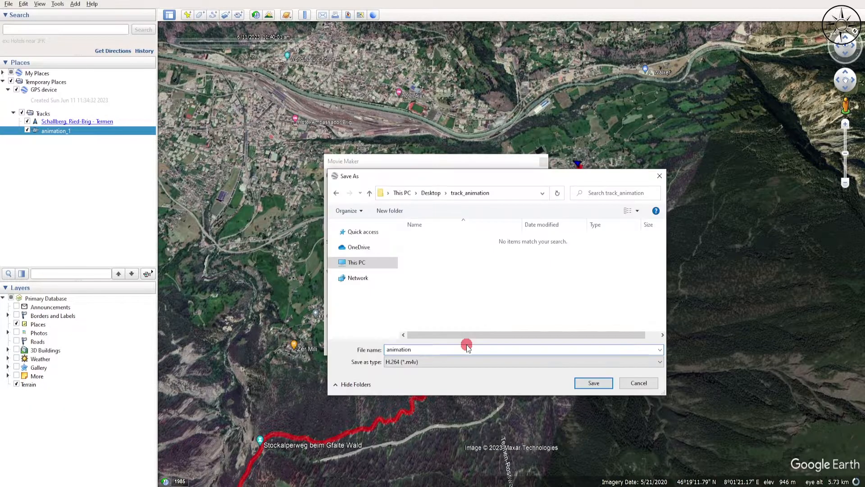
left_click(594, 383)
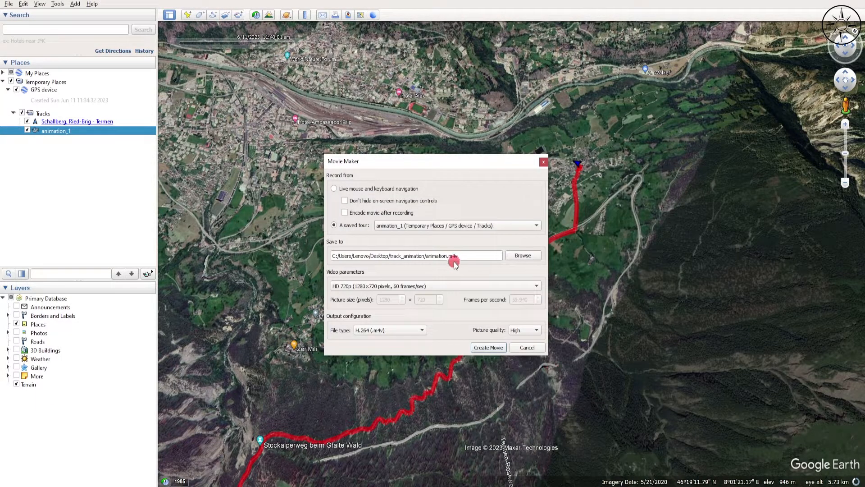
Set the video parameters to HD 1080p (1920×1080 pixels, 60 frames/sec) and create the movie.
left_click(449, 287)
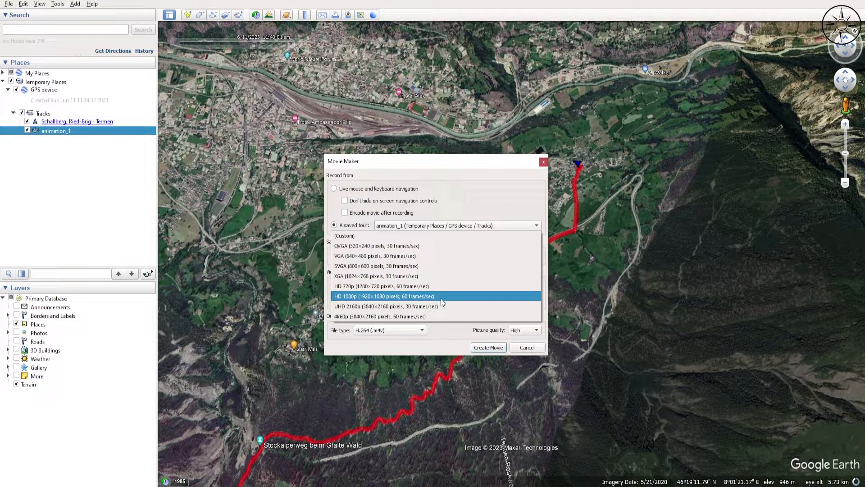
left_click(440, 297)
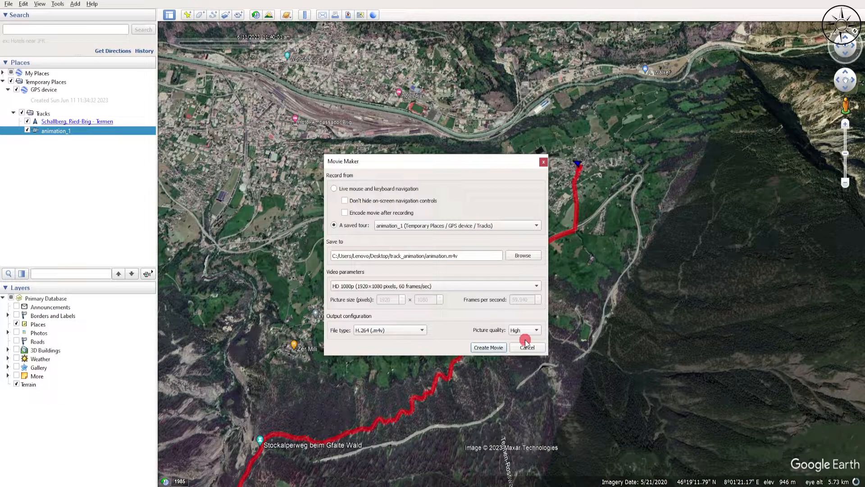
left_click(496, 348)
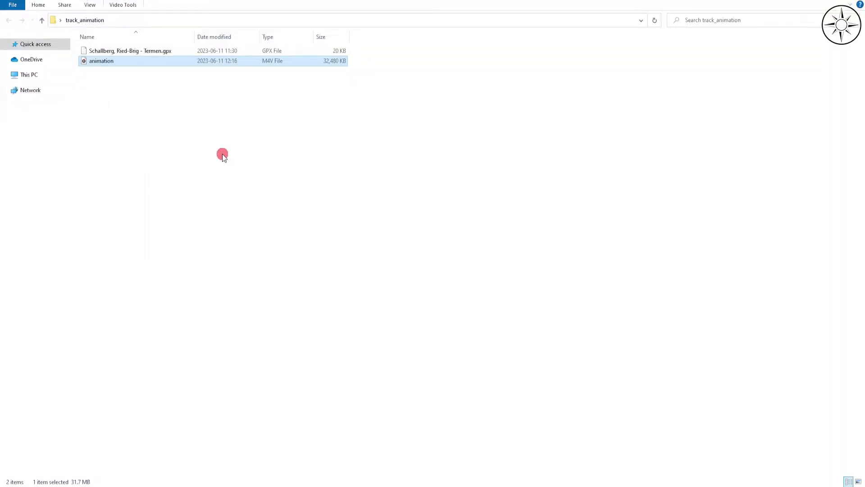
Play the exported animation M4V file from the track_animation folder in the video player.
left_click(223, 152)
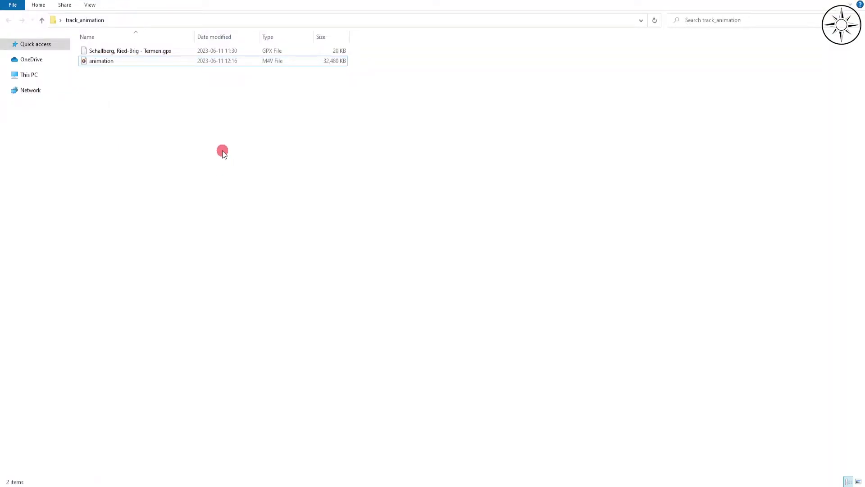
left_click(201, 62)
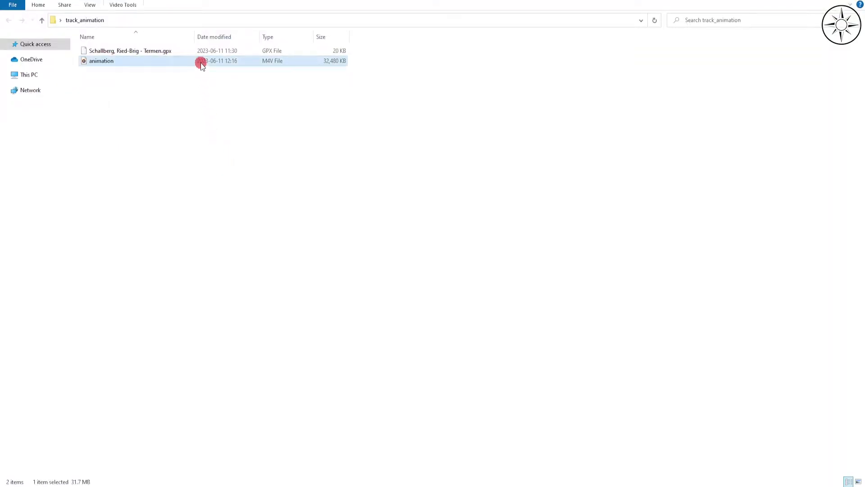
double_click(201, 63)
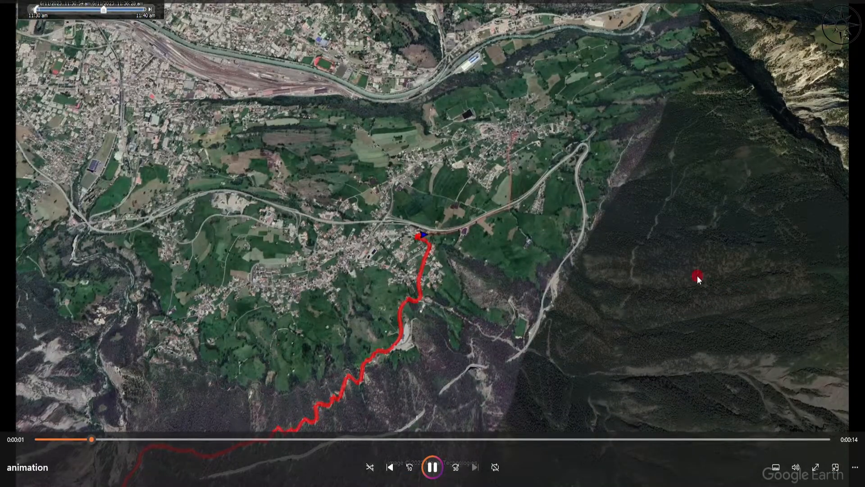